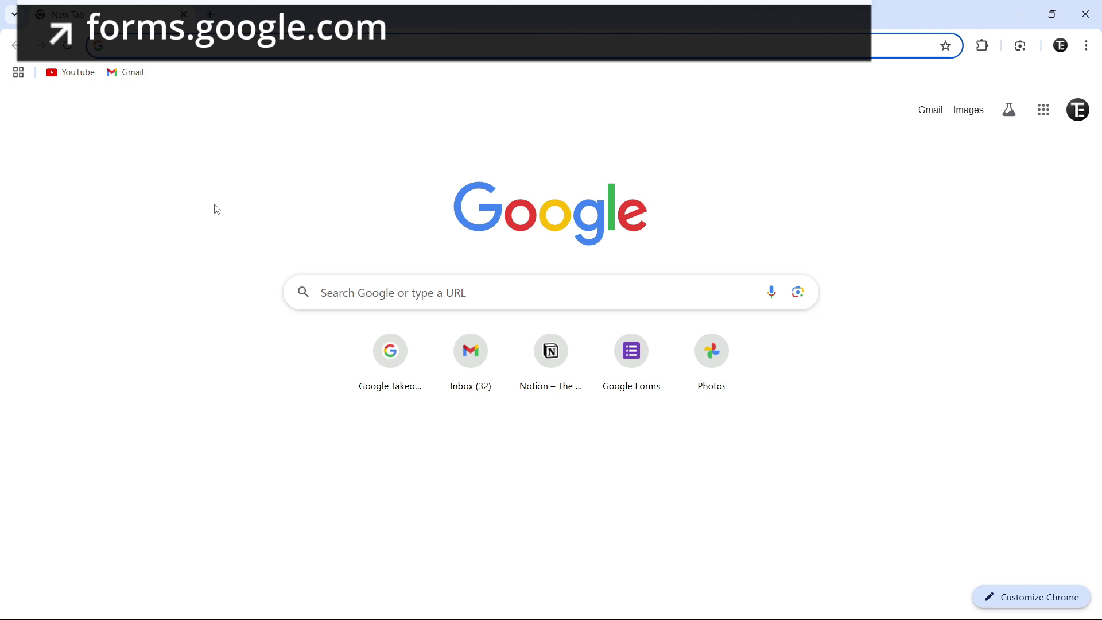
# Go to forms.google.com in Chrome.
pyautogui.write('forms.google.com')
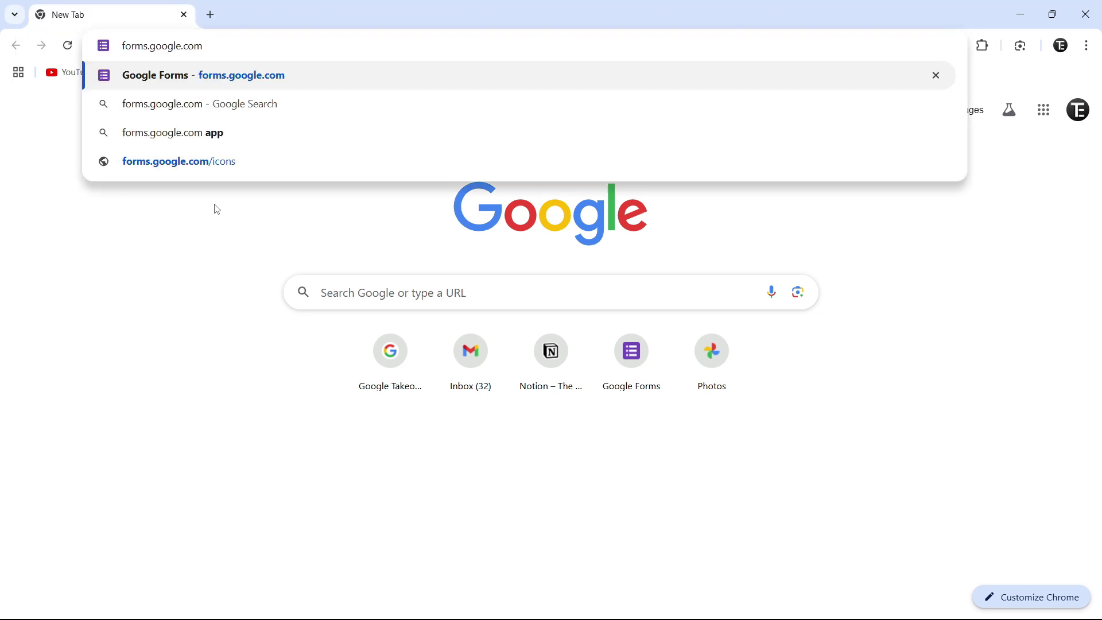
pyautogui.press('Return')
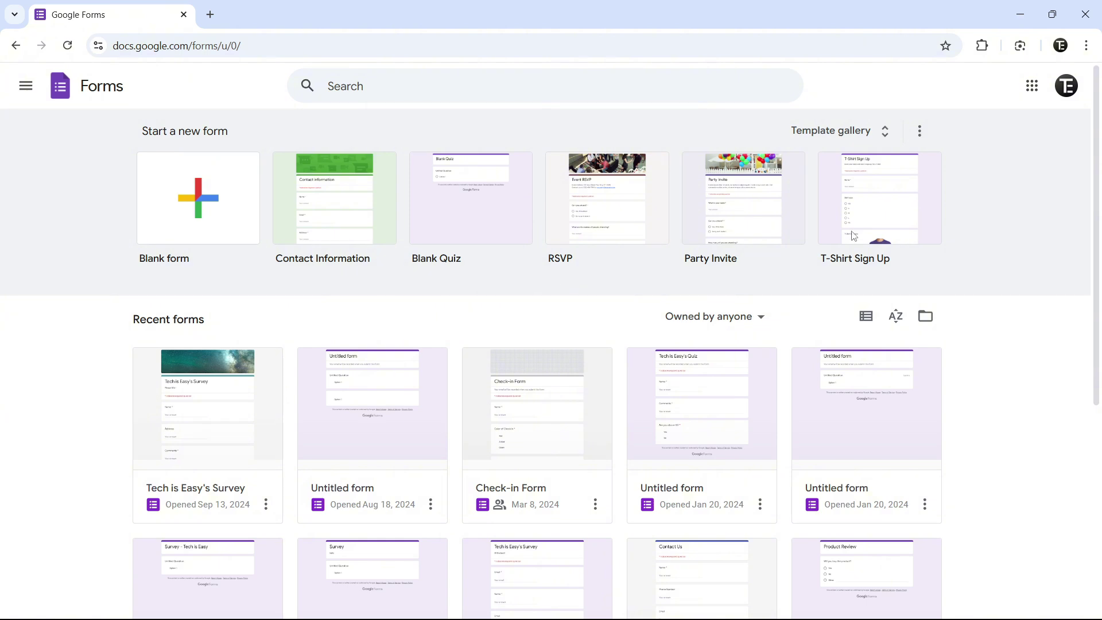
# Browse the full template gallery down and back up to the top.
pyautogui.click(847, 137)
pyautogui.scroll(-10, 435, 304)
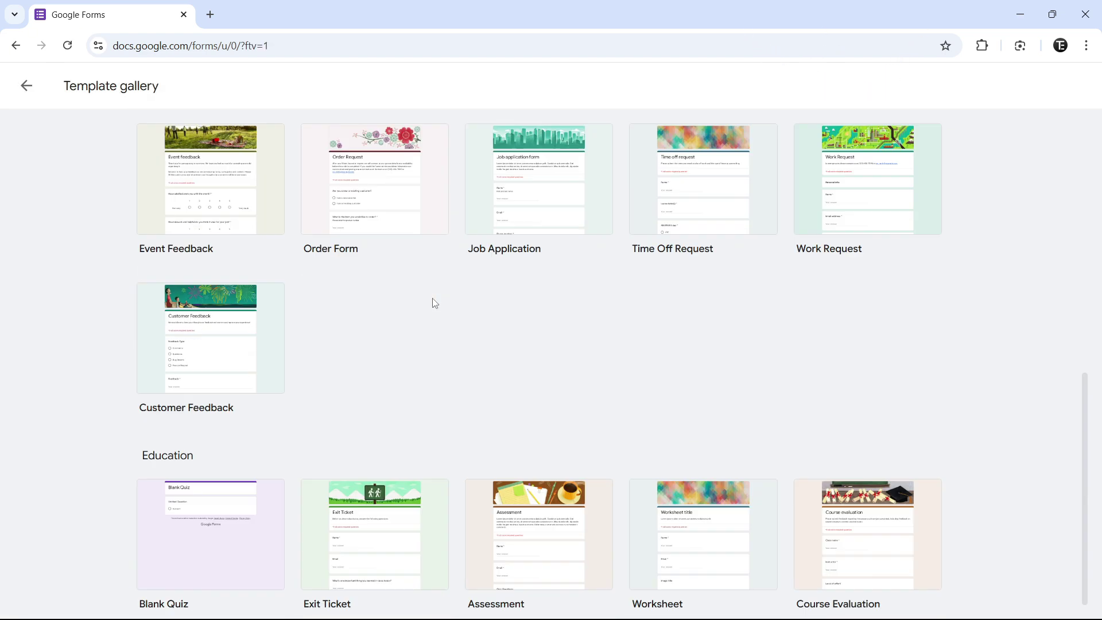
pyautogui.scroll(10, 435, 304)
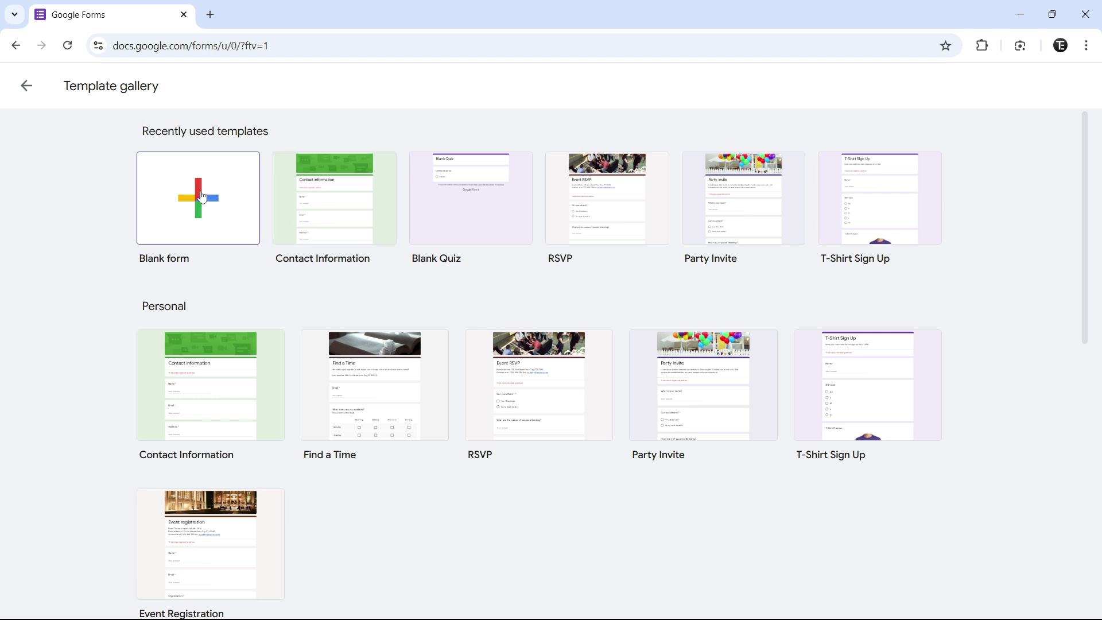
# Start a blank form titled 'Survey', leaving the description empty.
pyautogui.click(195, 198)
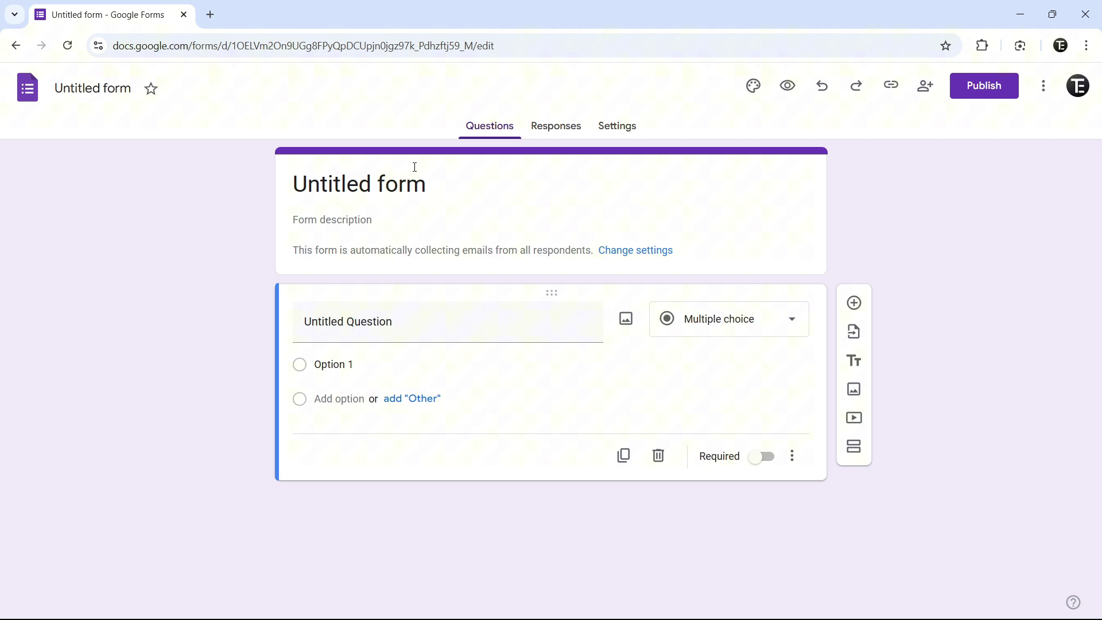
pyautogui.click(408, 177)
pyautogui.hotkey('ctrl', 'a')
pyautogui.write('Survey')
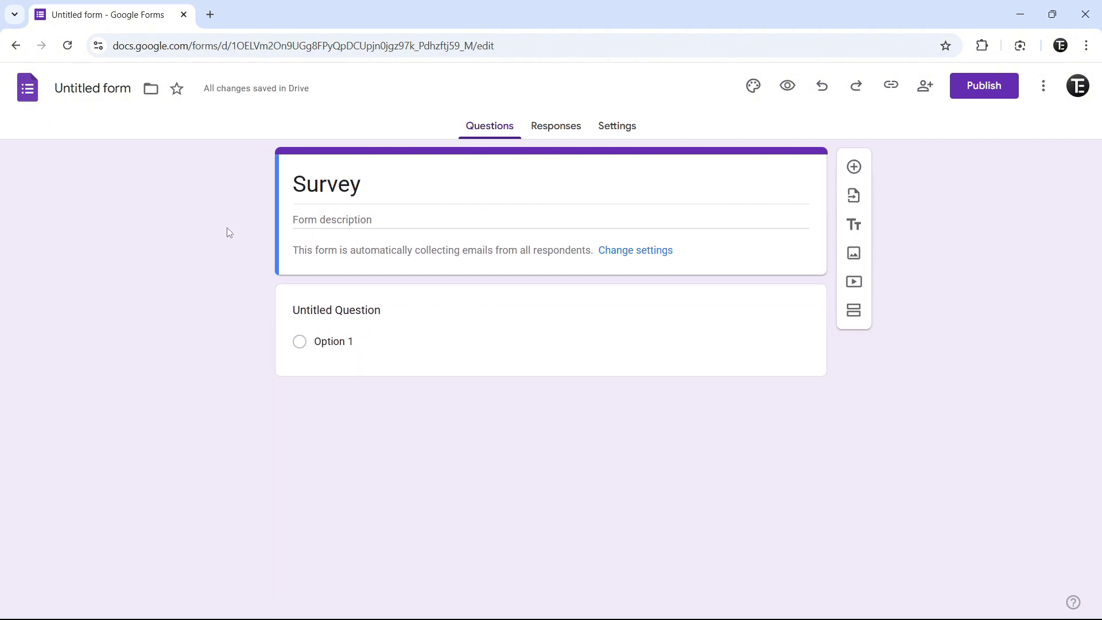
pyautogui.click(305, 219)
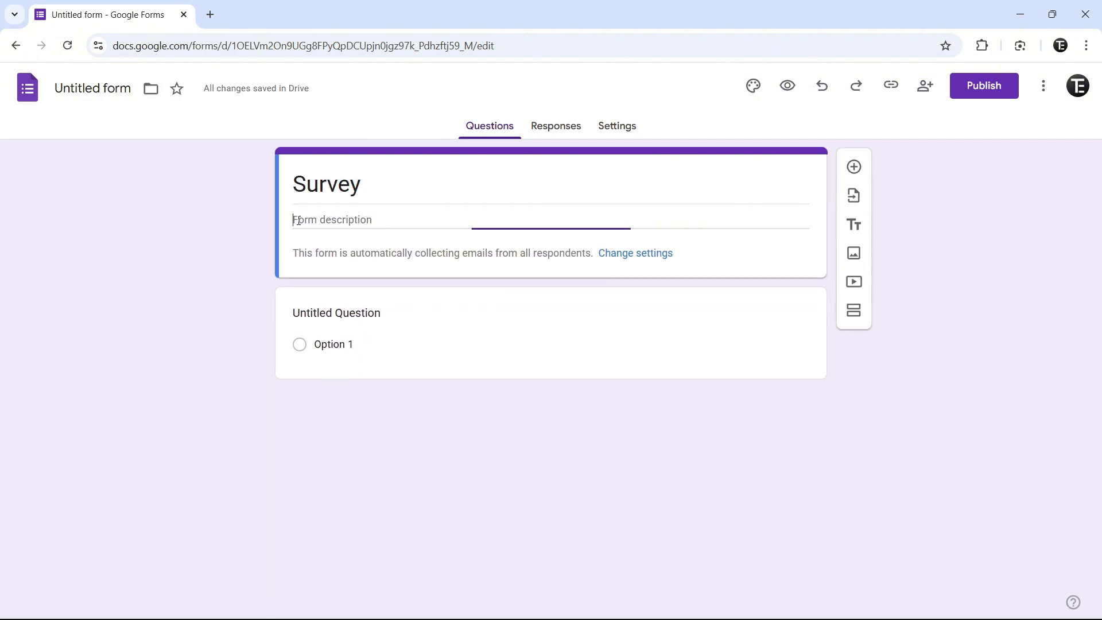
pyautogui.click(230, 215)
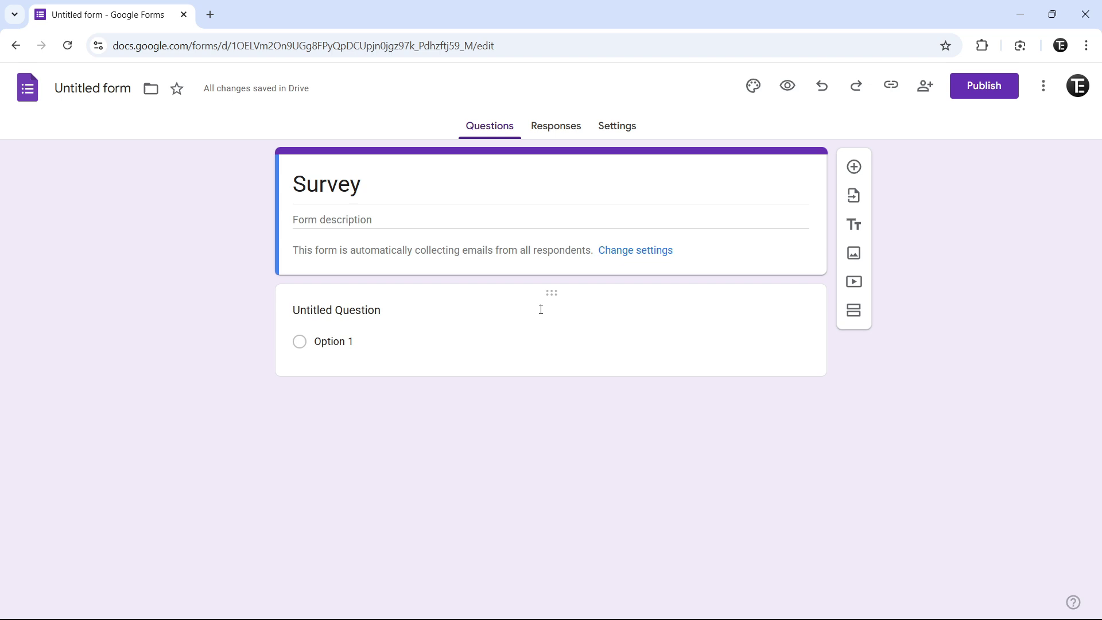
# Make the first question a required Short answer question called 'Name'.
pyautogui.click(404, 305)
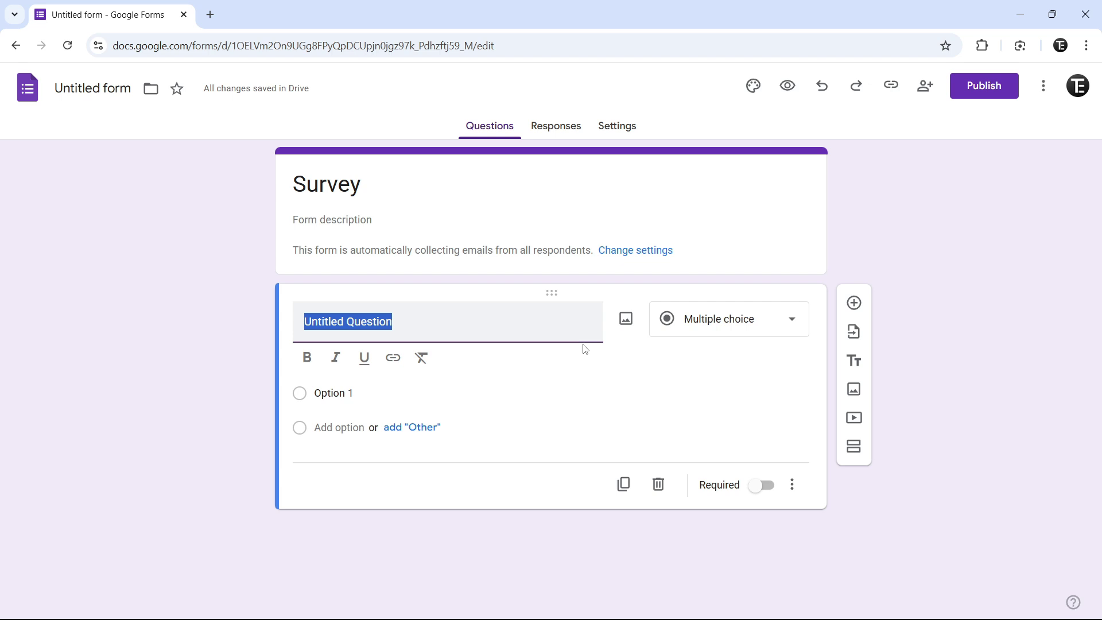
pyautogui.write('Name')
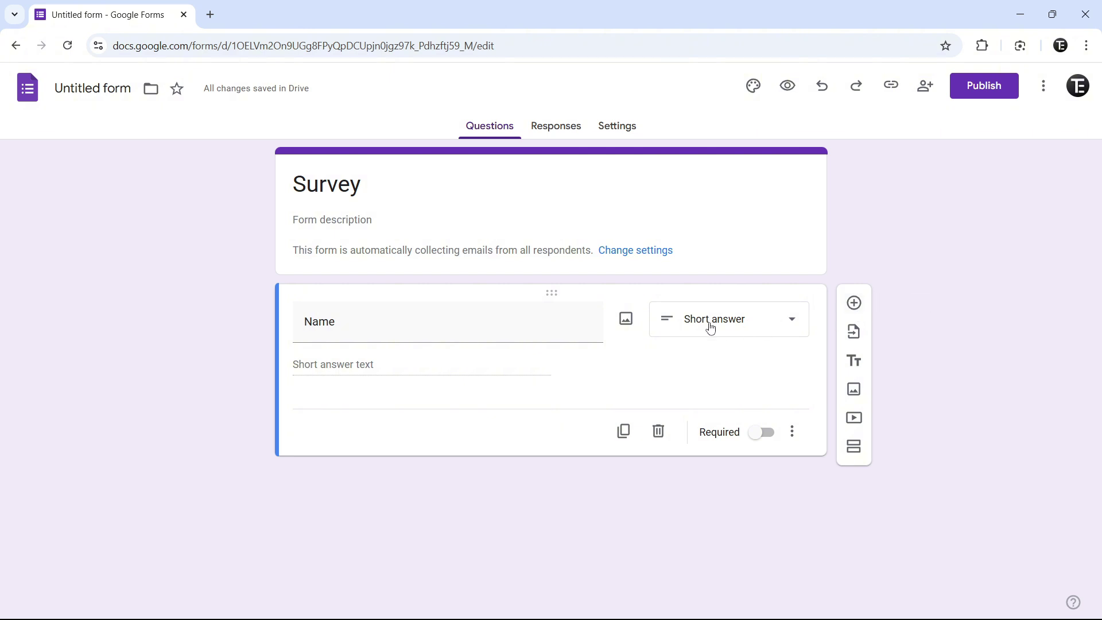
pyautogui.click(793, 323)
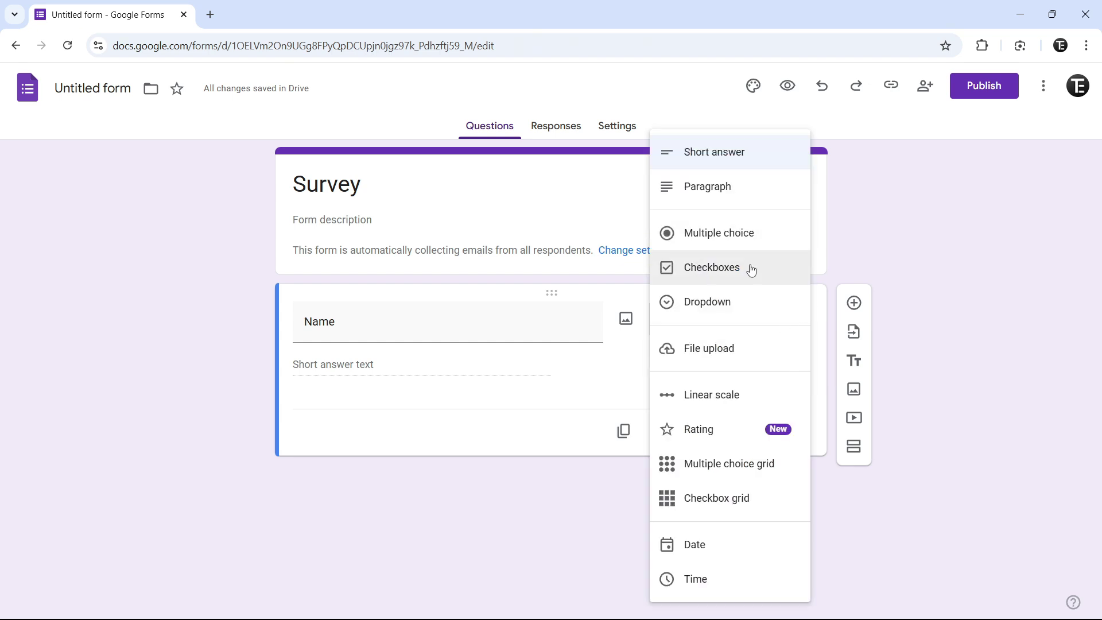
pyautogui.click(622, 360)
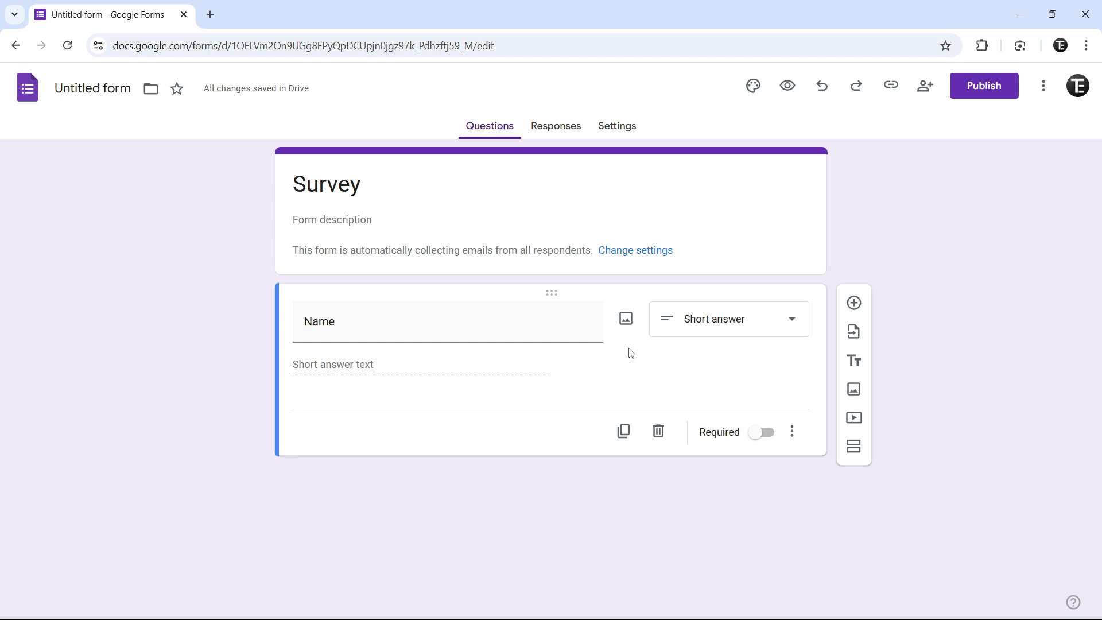
pyautogui.click(761, 432)
# Add a required 'Have you subscribed?' question with choices Yes and No.
pyautogui.click(855, 303)
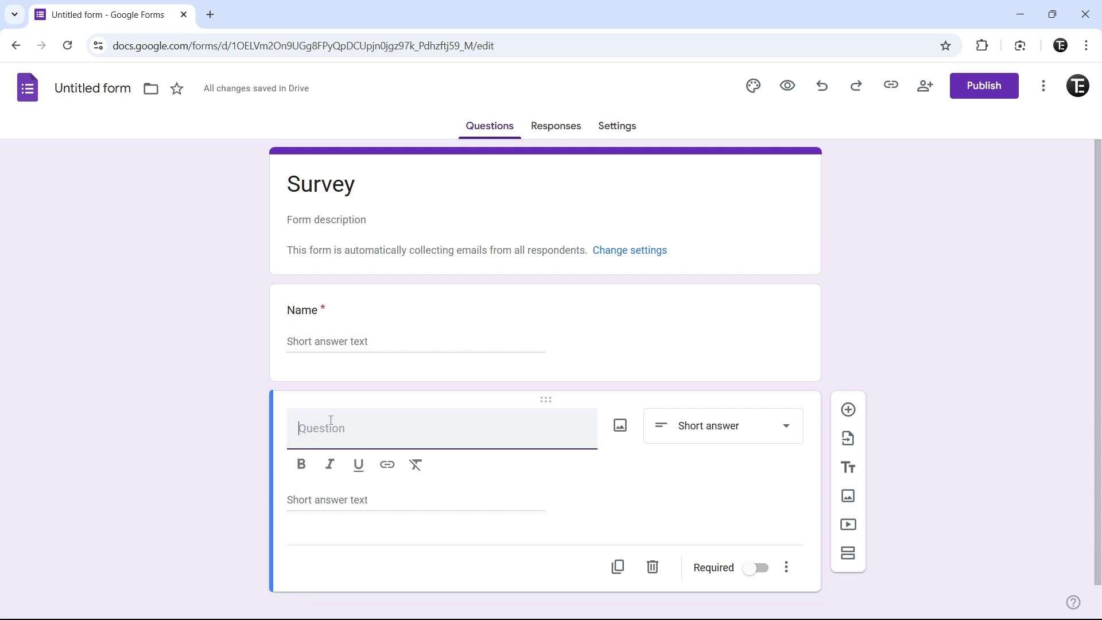
pyautogui.write('Have you subscribed?')
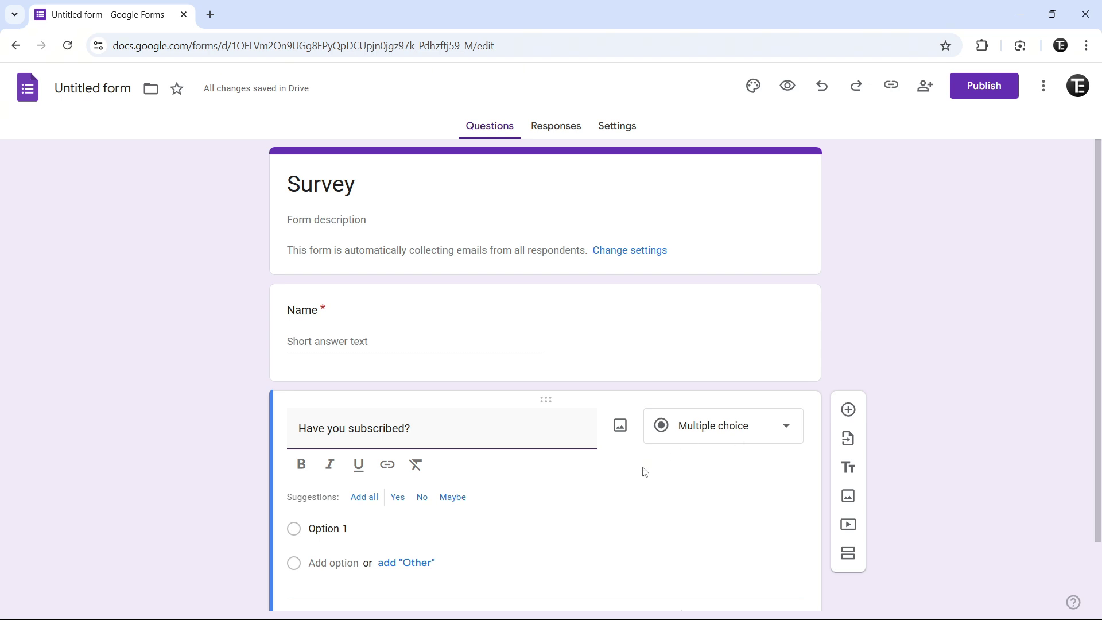
pyautogui.scroll(-1, 642, 470)
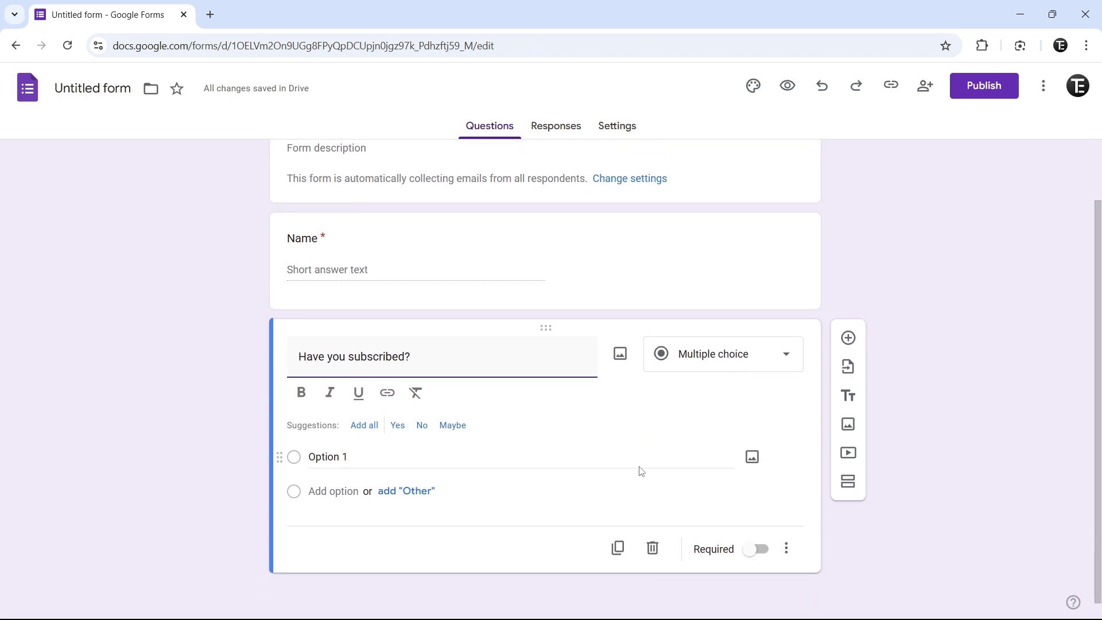
pyautogui.click(335, 458)
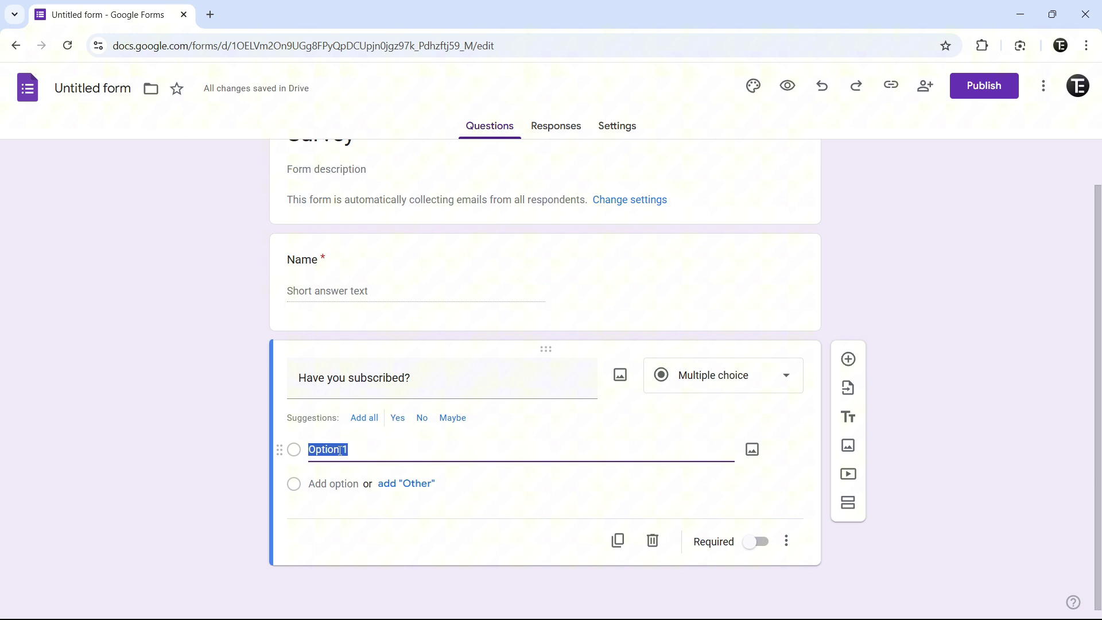
pyautogui.write('Yes')
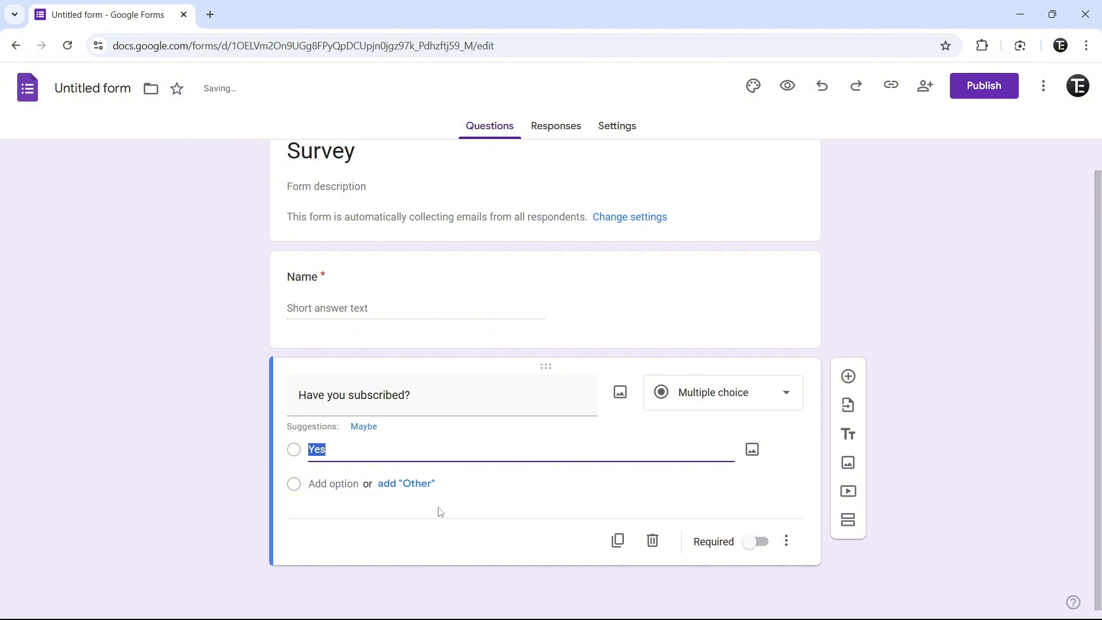
pyautogui.click(440, 511)
pyautogui.click(334, 483)
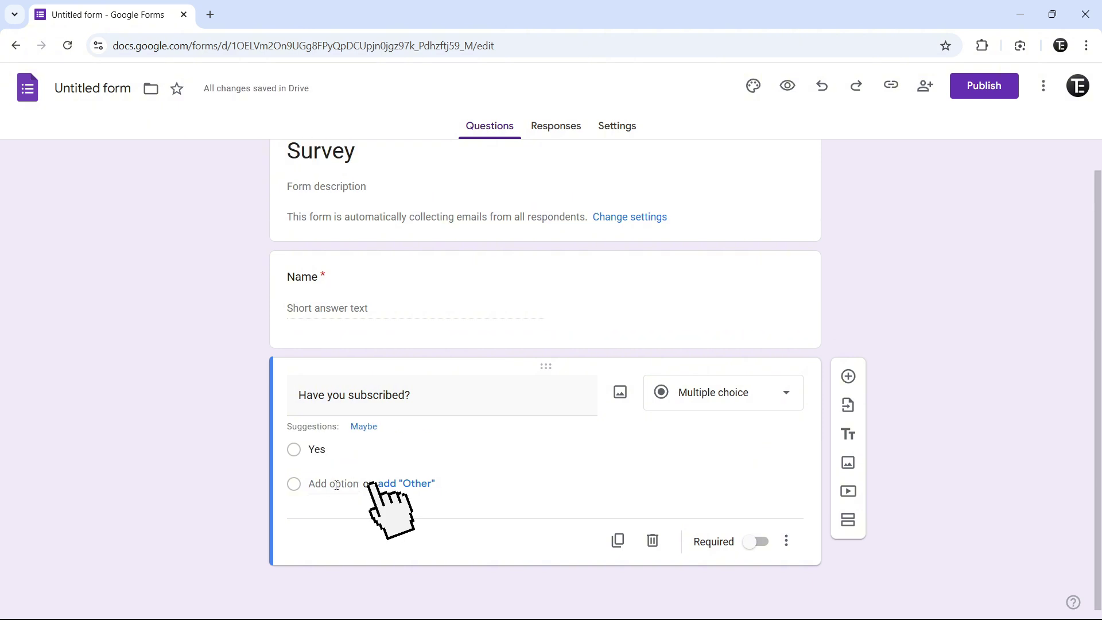
pyautogui.write('No')
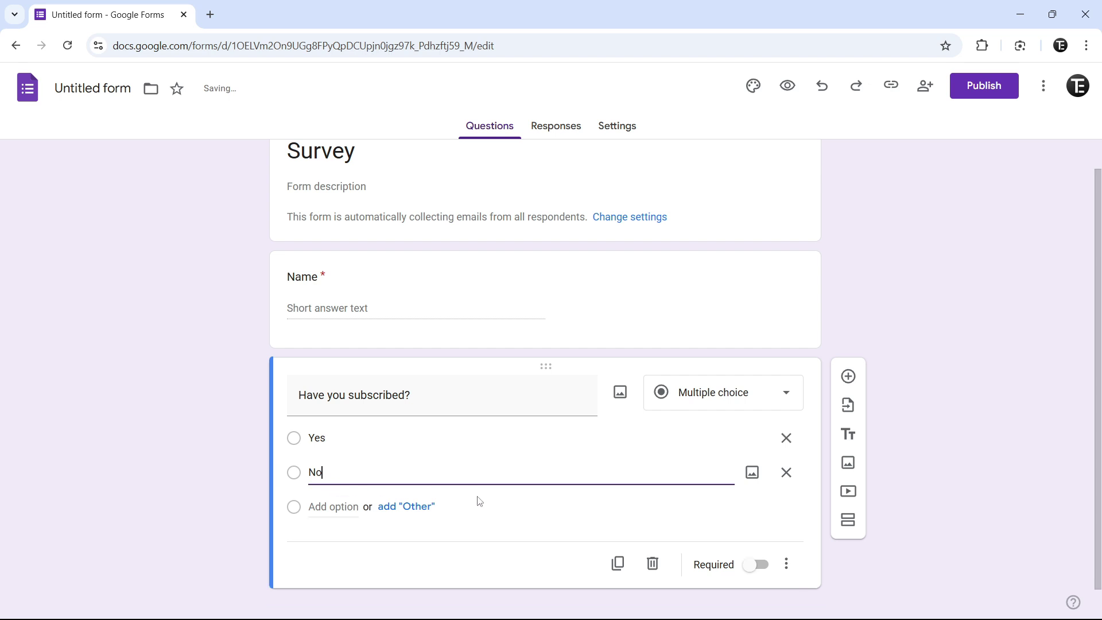
pyautogui.click(497, 531)
pyautogui.hotkey('ctrl', 'shift', 'Return')
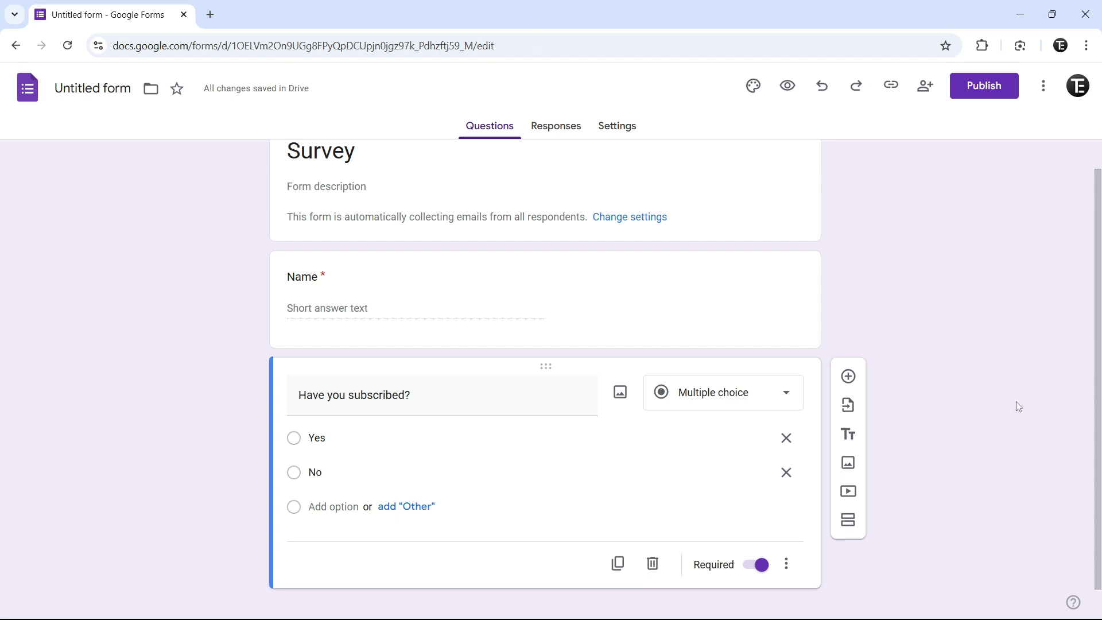
# Add a required 'Comments' question.
pyautogui.click(849, 376)
pyautogui.write('Comments')
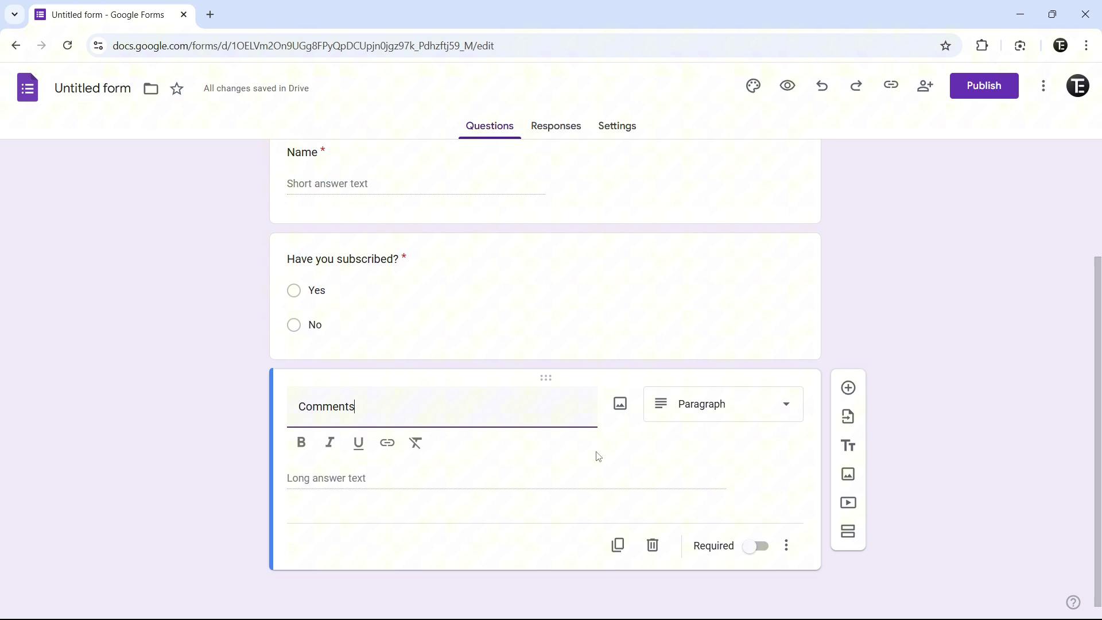
pyautogui.click(669, 446)
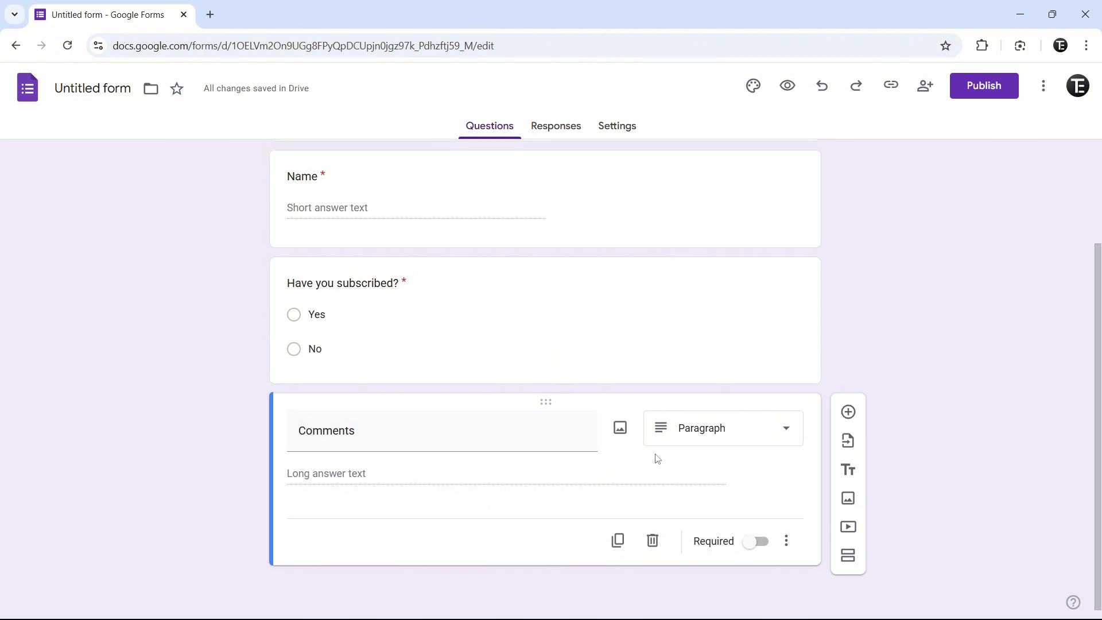
pyautogui.hotkey('ctrl', 'shift', 'Return')
pyautogui.click(787, 86)
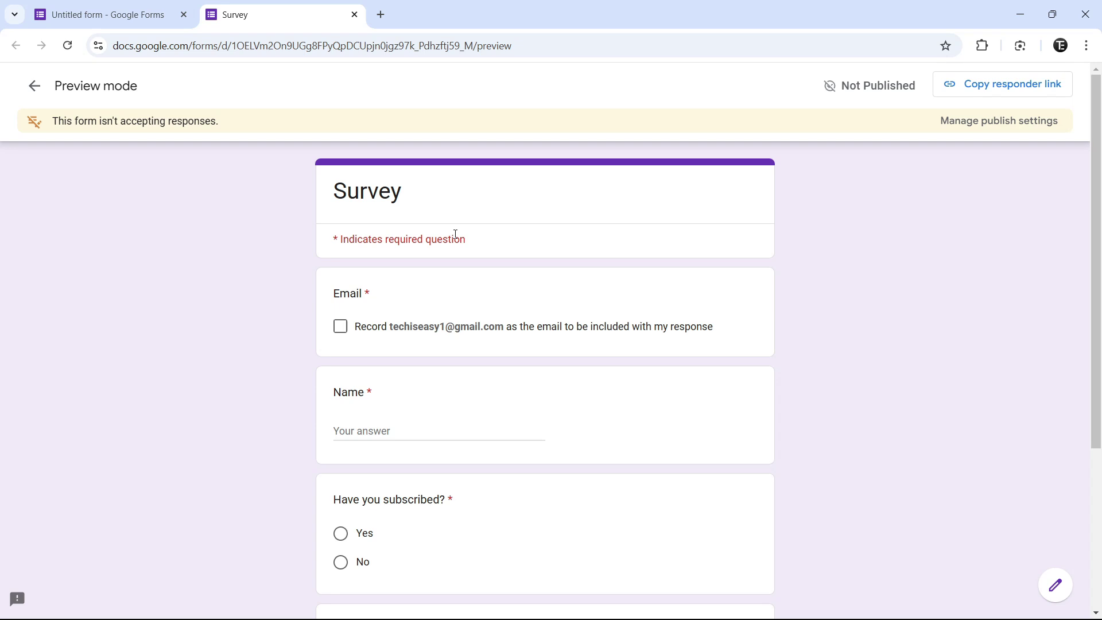
pyautogui.scroll(-3, 456, 235)
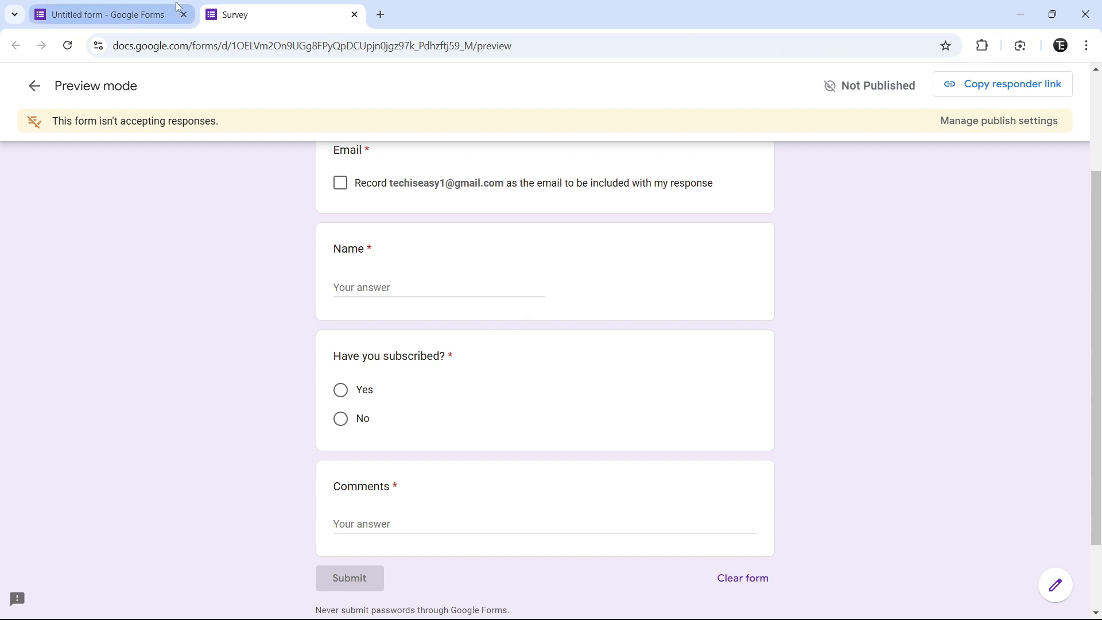
pyautogui.click(355, 15)
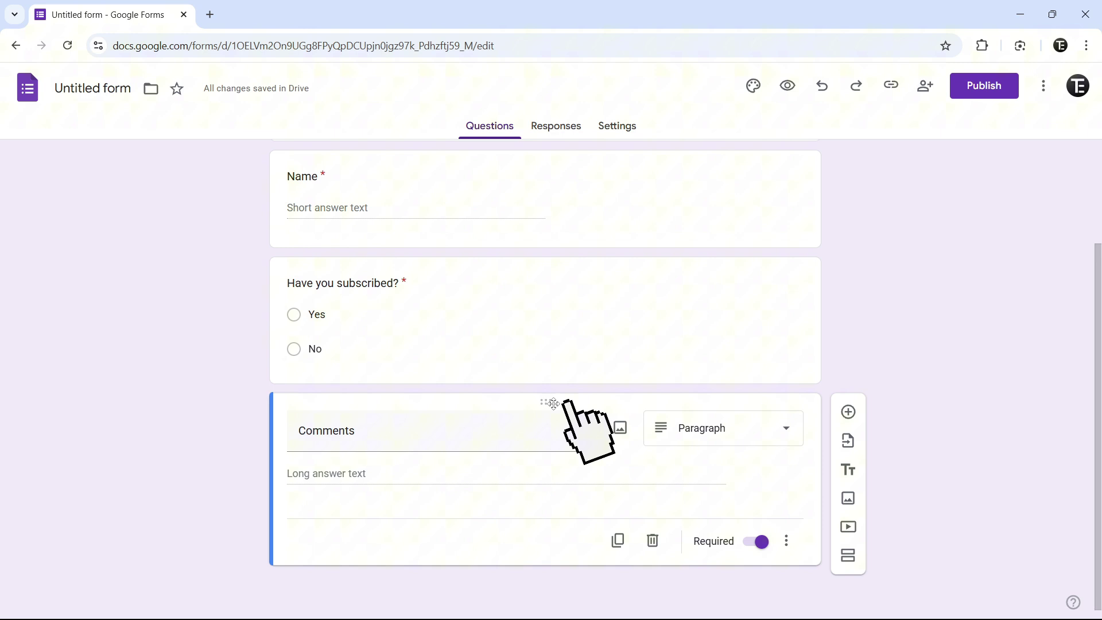
# Drag the Comments card above the 'Have you subscribed?' card.
pyautogui.moveTo(553, 403); pyautogui.dragTo(947, 289)
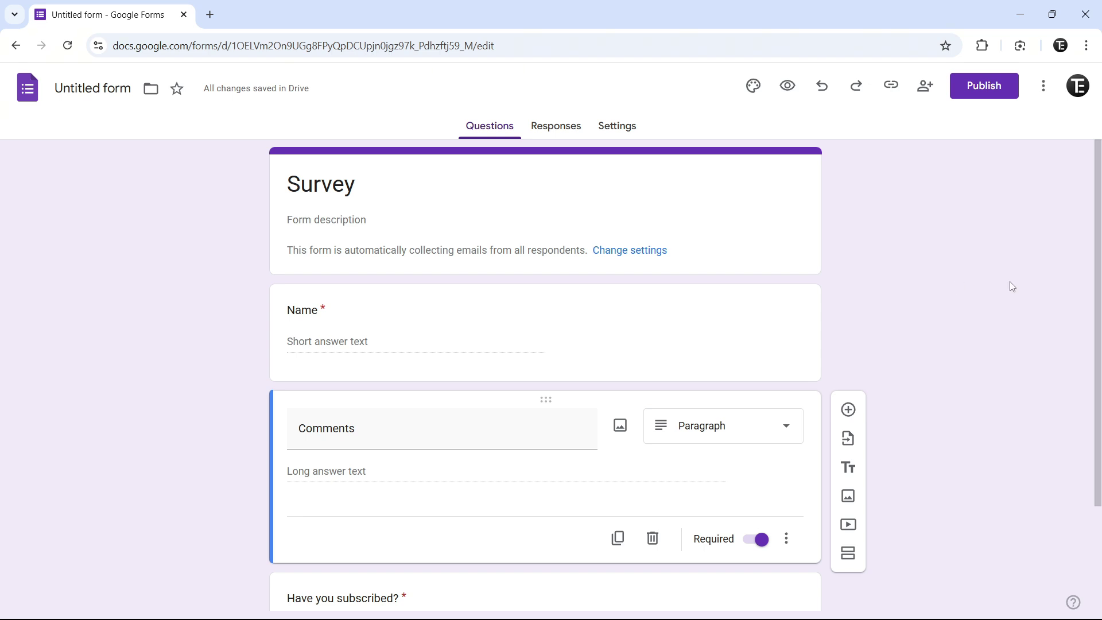
# Set the form's theme colour to teal with a teal page background.
pyautogui.click(754, 89)
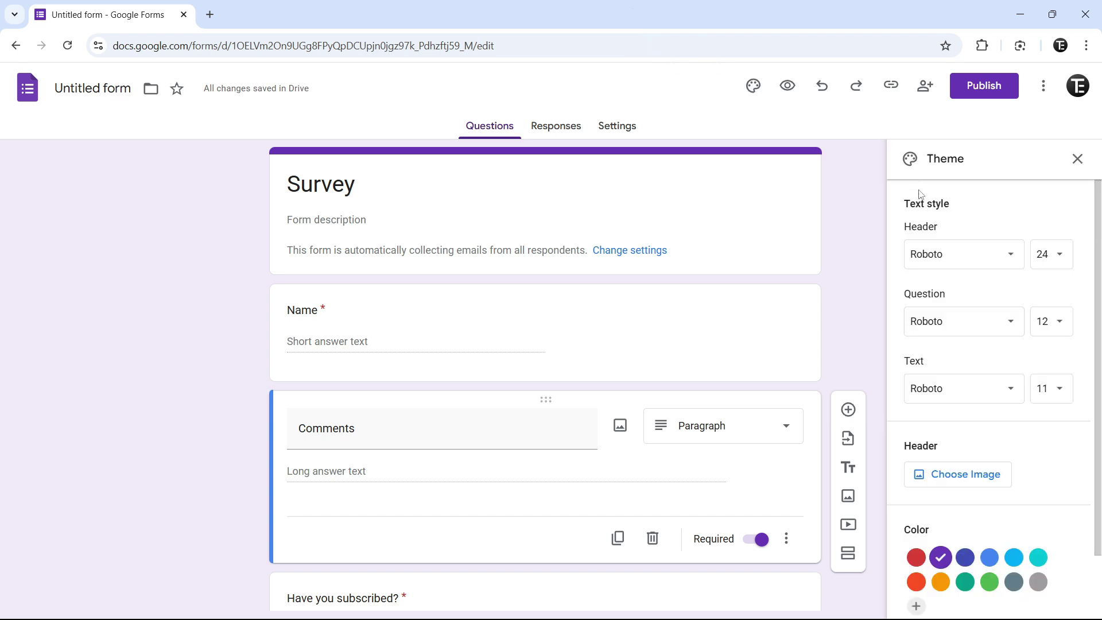
pyautogui.scroll(-2, 982, 337)
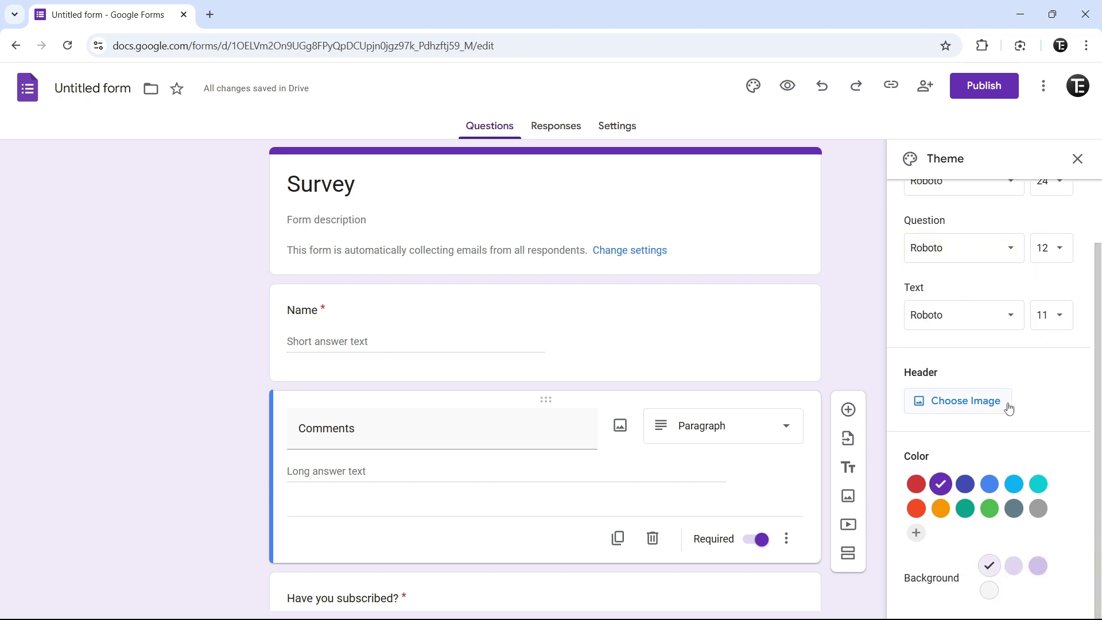
pyautogui.click(965, 508)
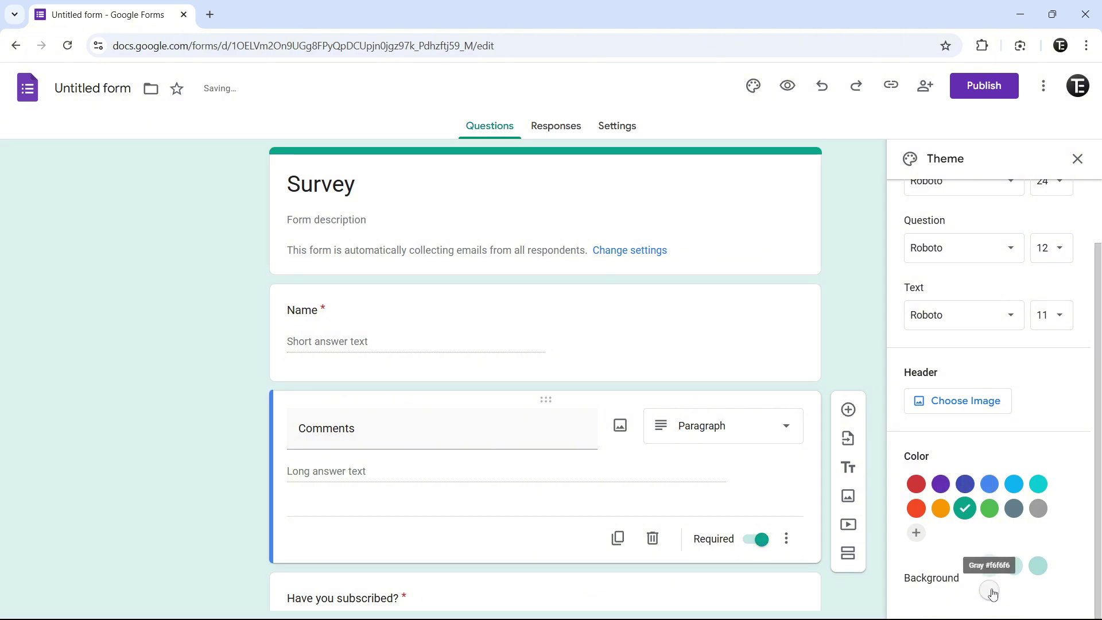
pyautogui.click(1014, 566)
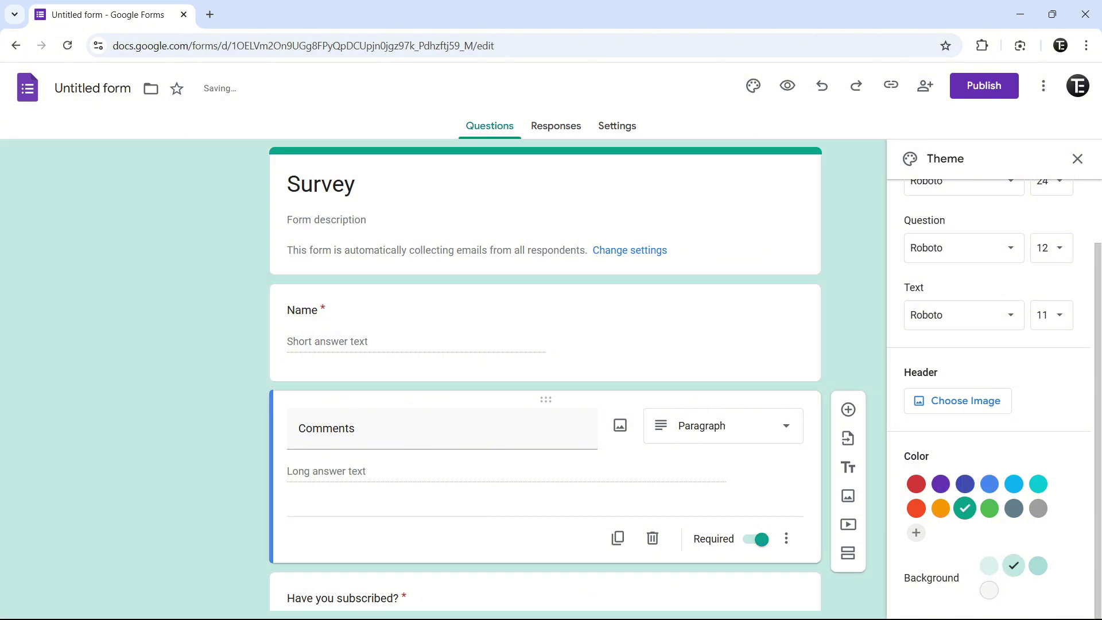
pyautogui.scroll(2, 953, 359)
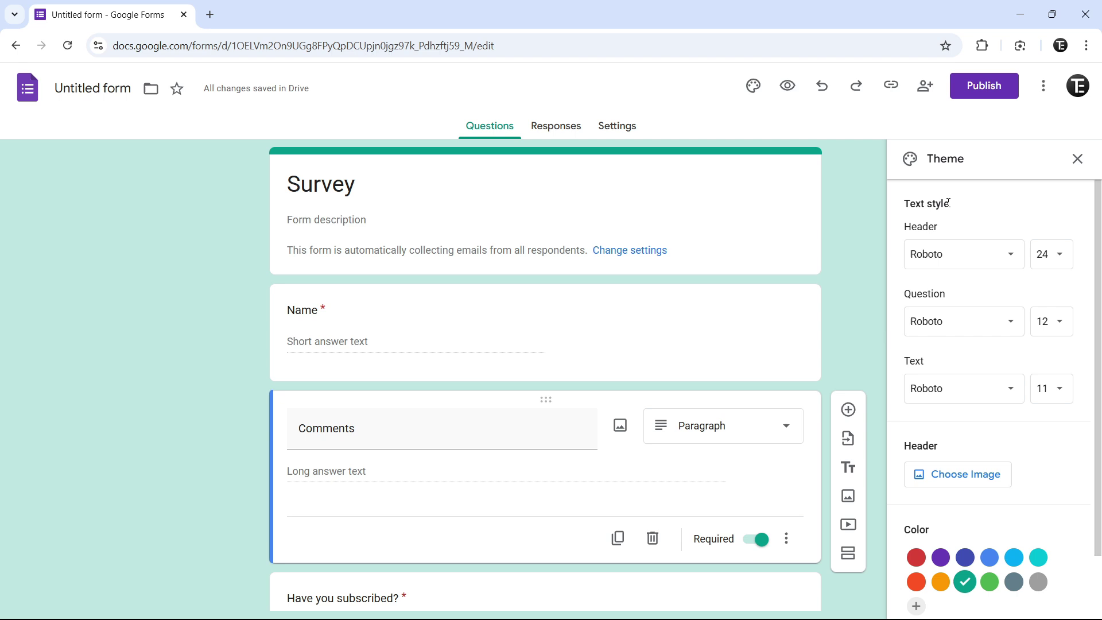
pyautogui.click(1078, 159)
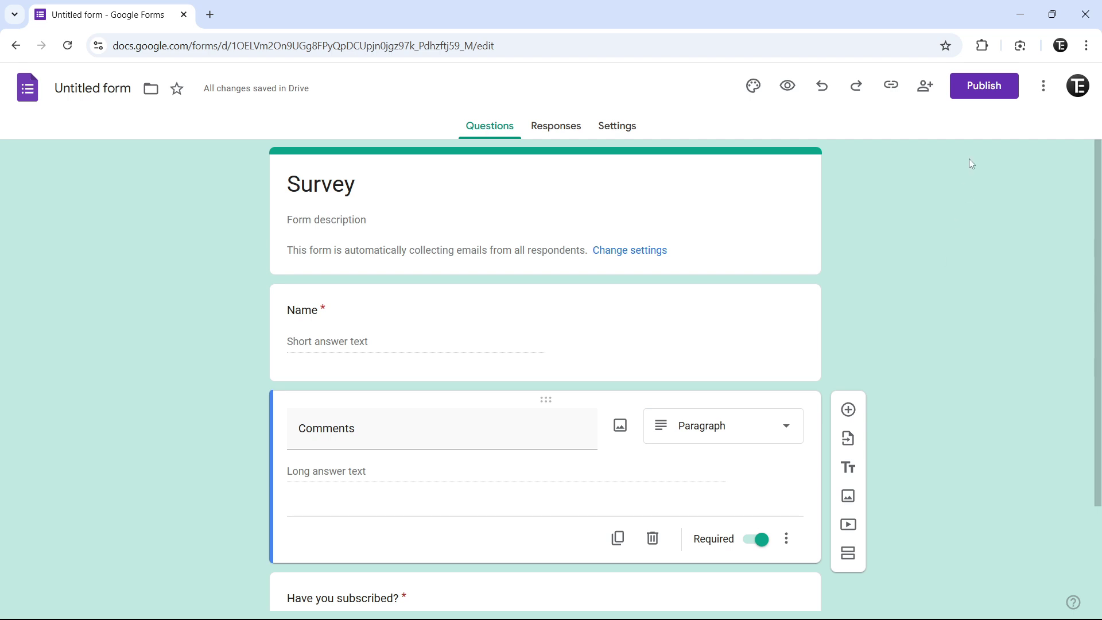
# Publish the form and copy its shortened responder link.
pyautogui.click(983, 89)
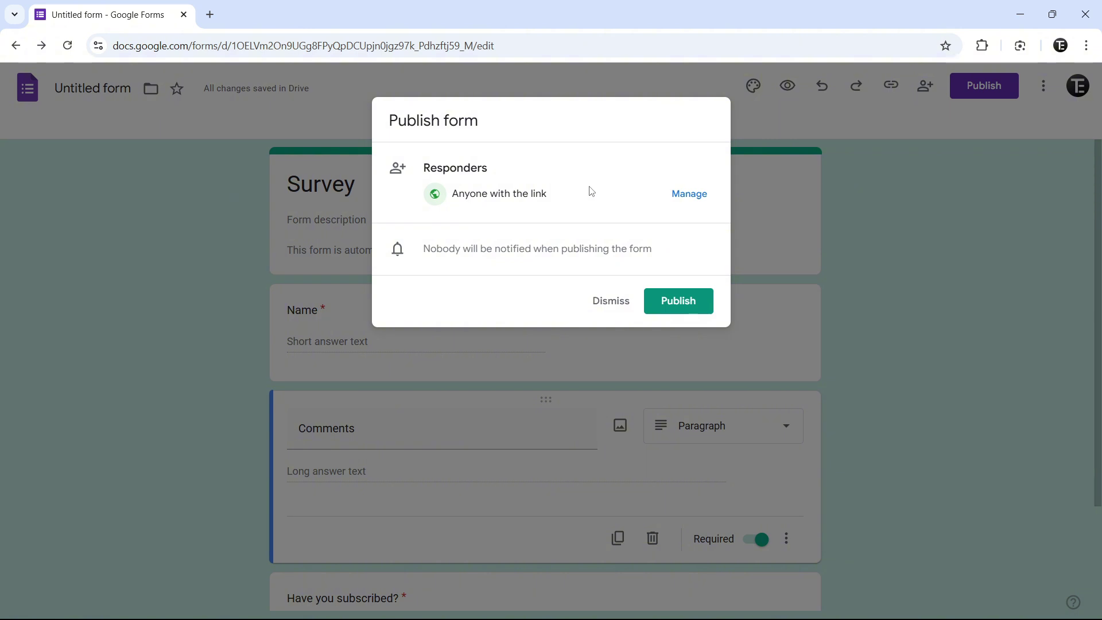
pyautogui.click(665, 303)
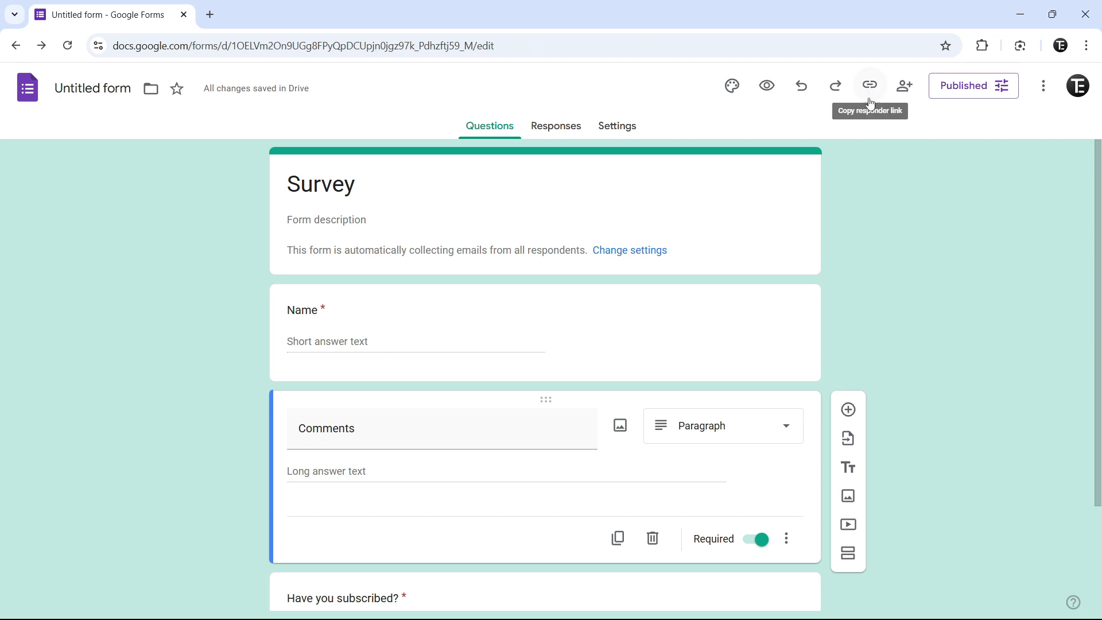
pyautogui.click(871, 90)
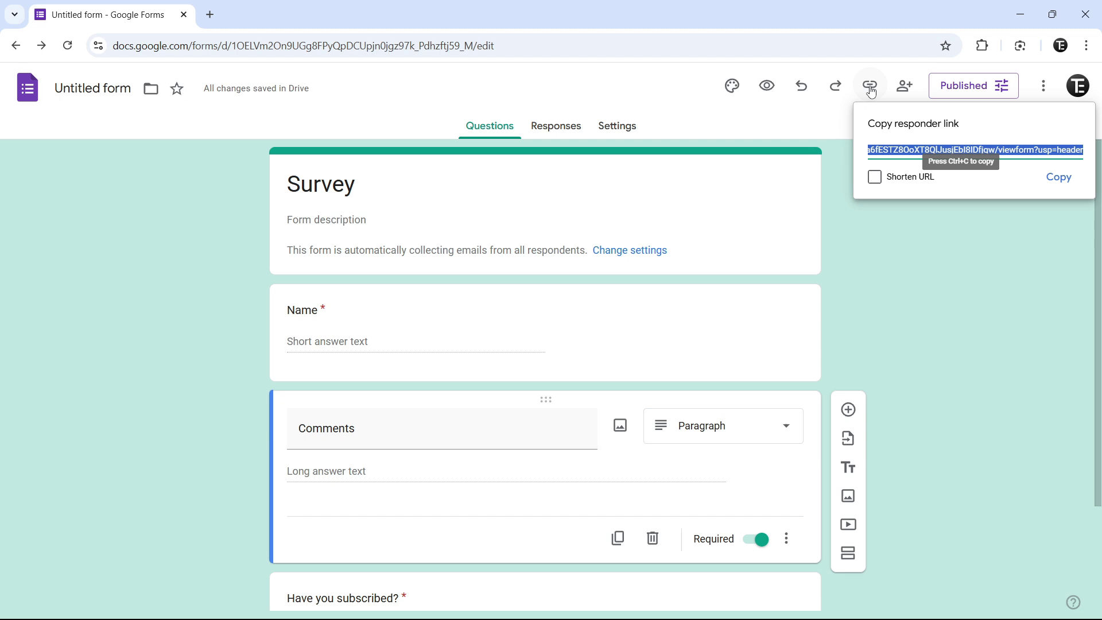
pyautogui.click(875, 177)
pyautogui.click(1057, 178)
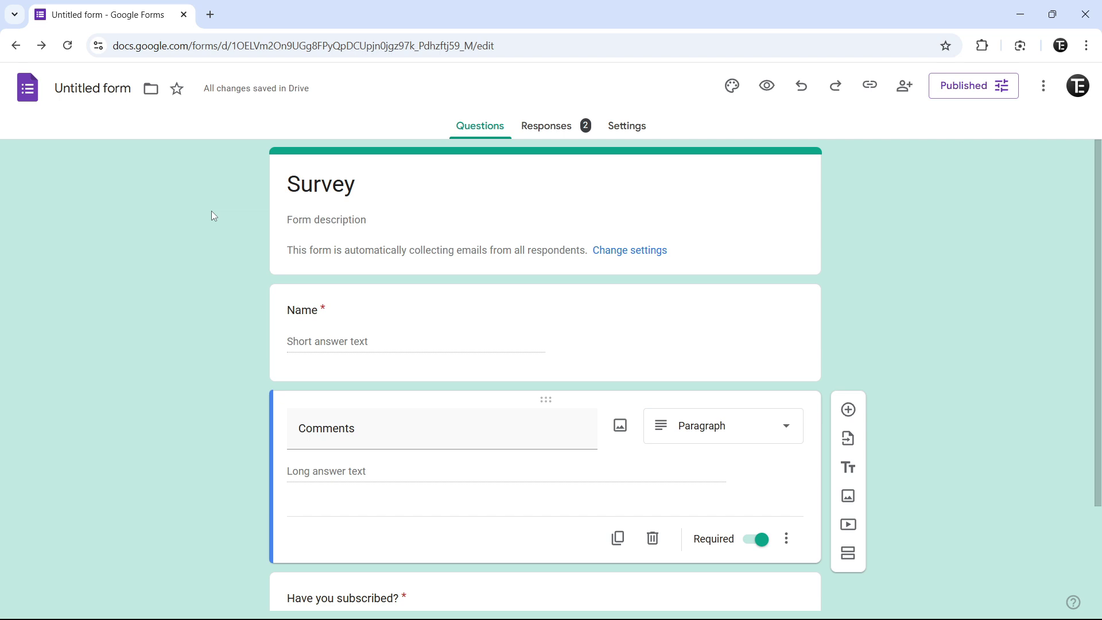
# Review the collected responses in the Question and Individual views.
pyautogui.click(543, 136)
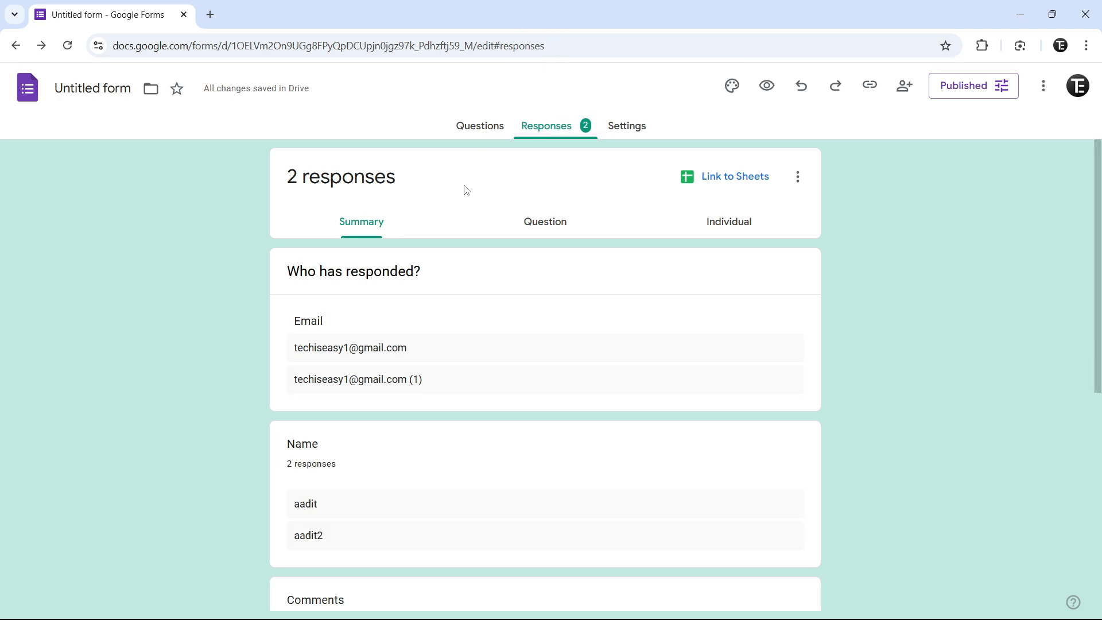
pyautogui.scroll(-3, 431, 422)
pyautogui.scroll(3, 429, 405)
pyautogui.click(546, 229)
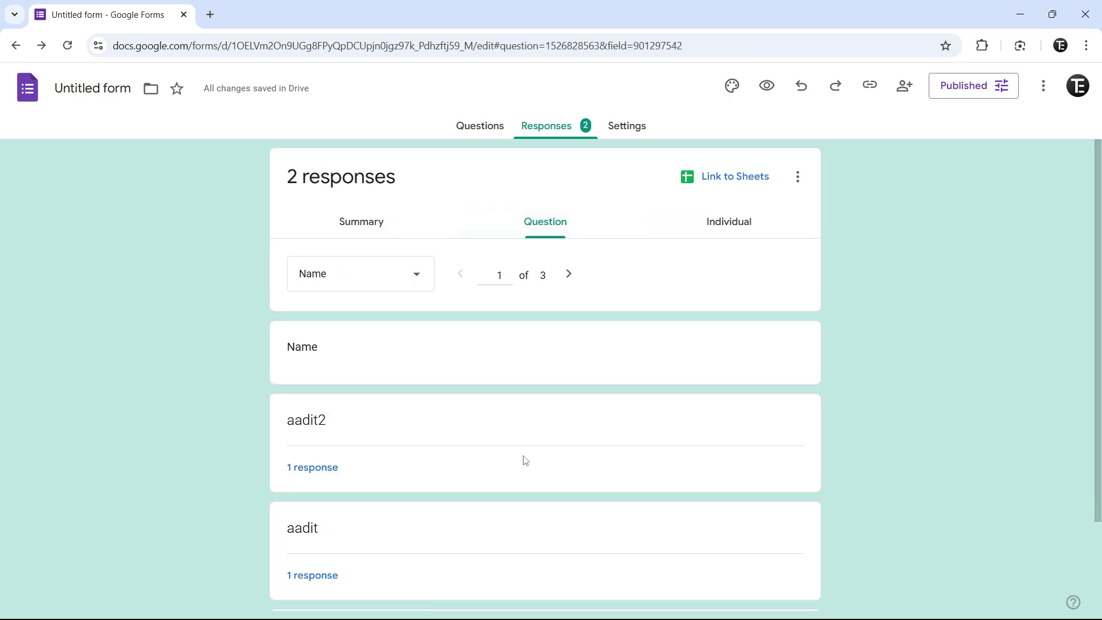
pyautogui.click(737, 235)
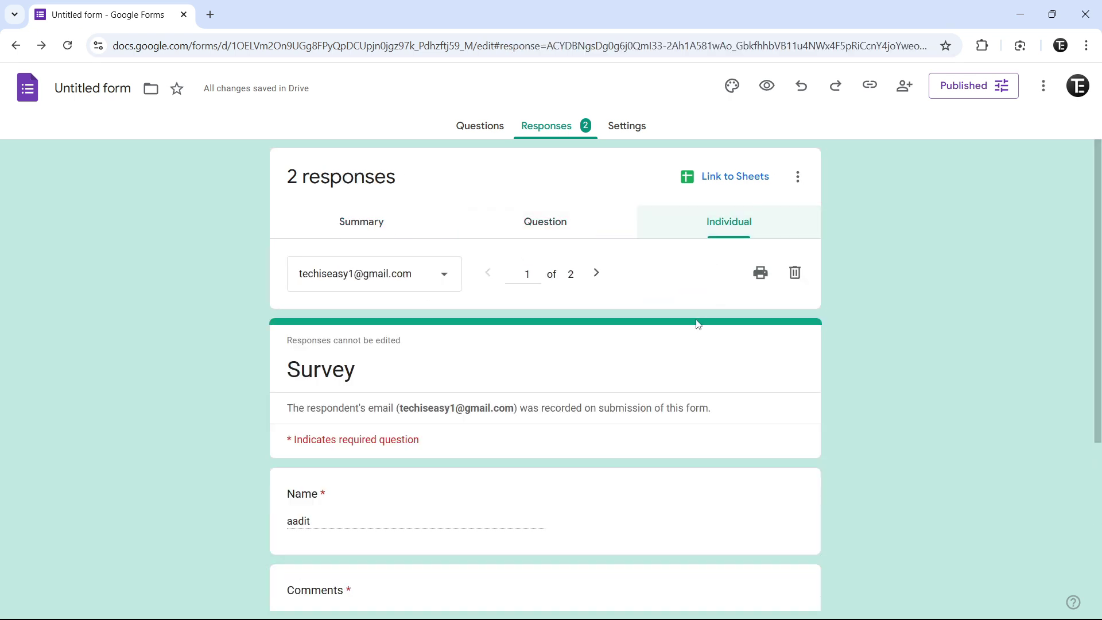
# Link the responses to a new spreadsheet from the Summary view.
pyautogui.click(342, 216)
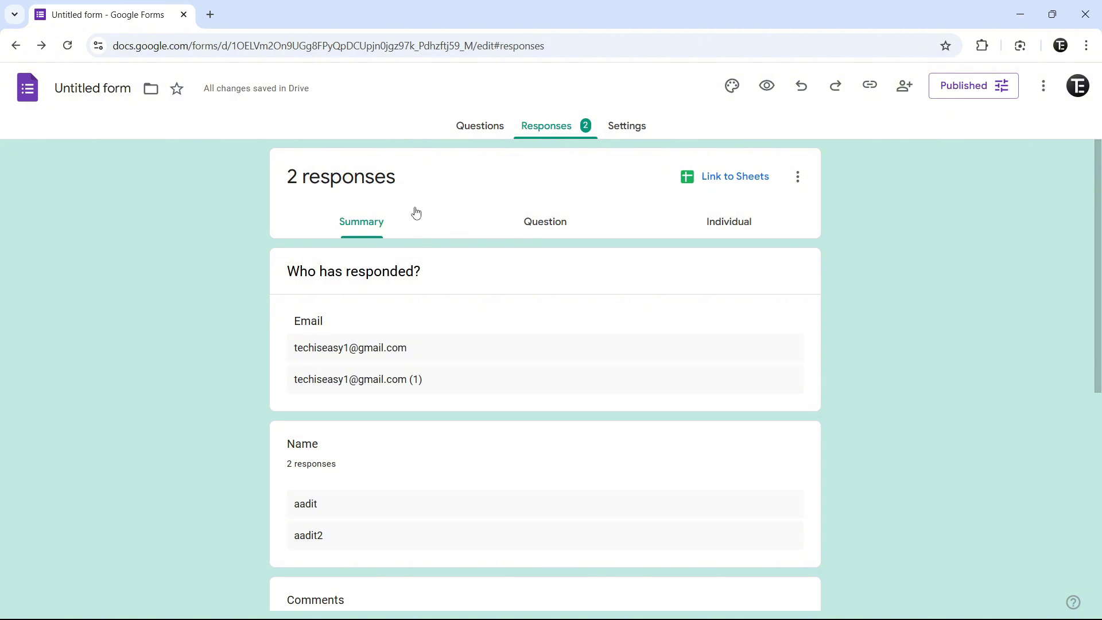
pyautogui.click(739, 180)
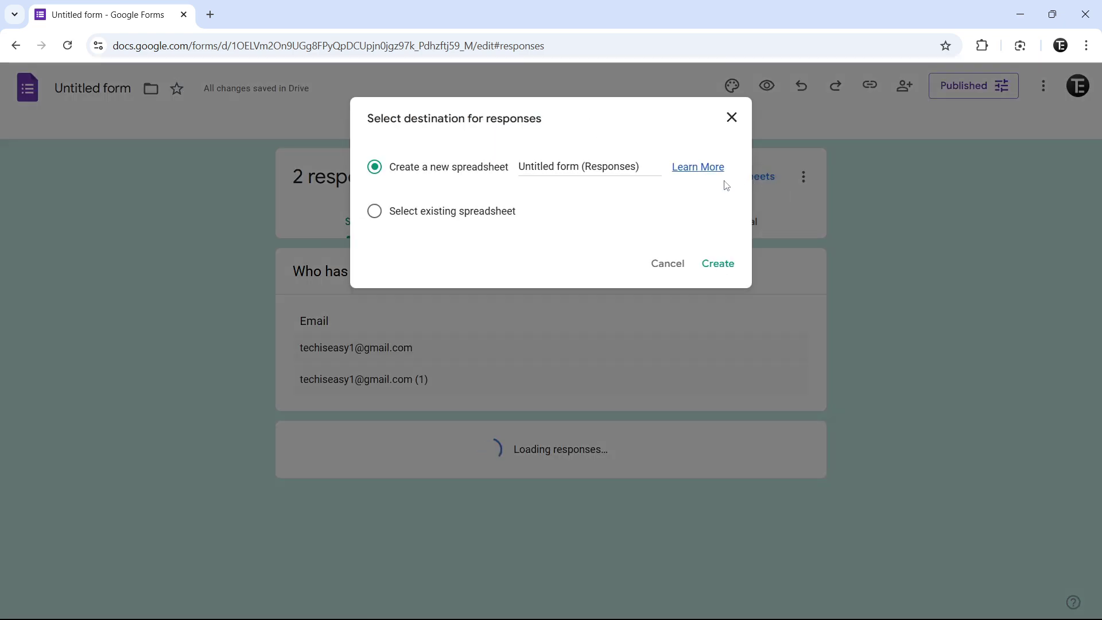
pyautogui.click(724, 266)
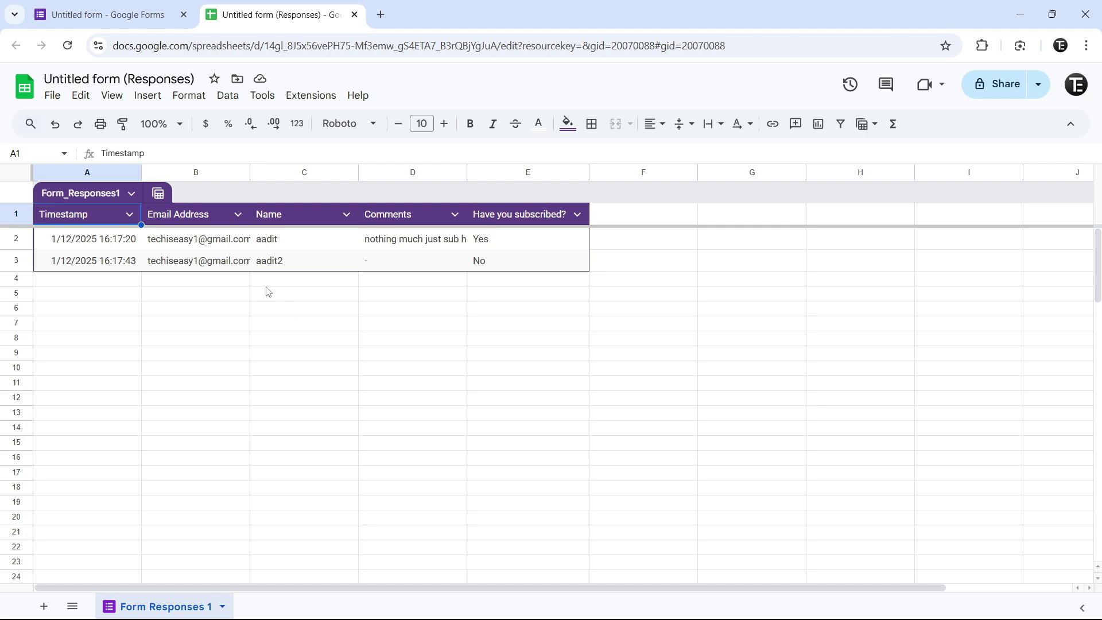
# Close the 'Untitled form (Responses)' spreadsheet tab.
pyautogui.click(354, 14)
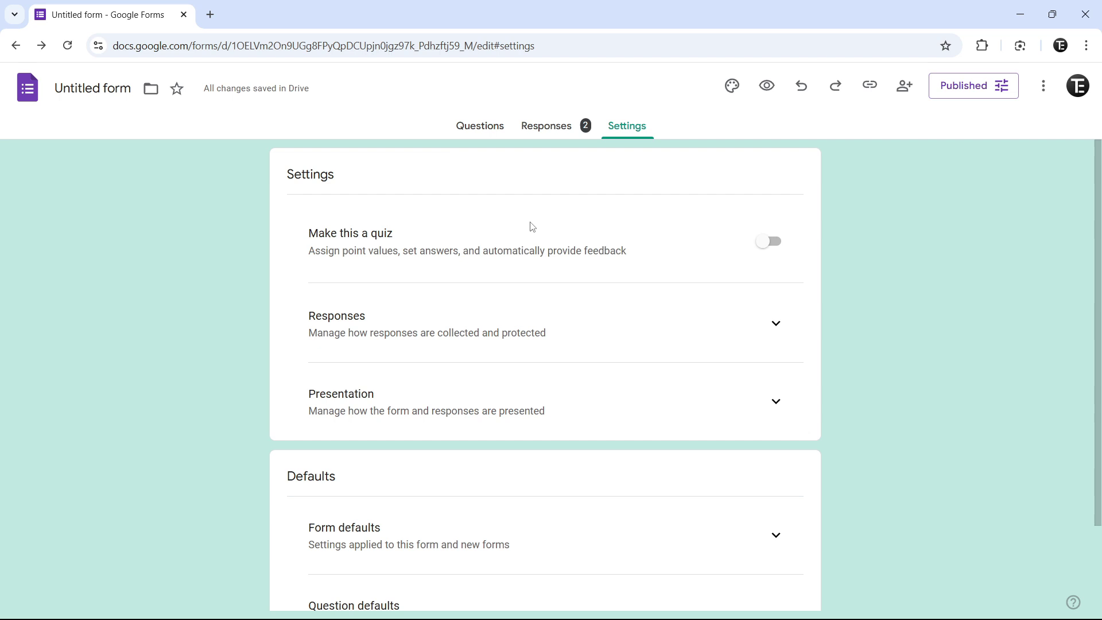